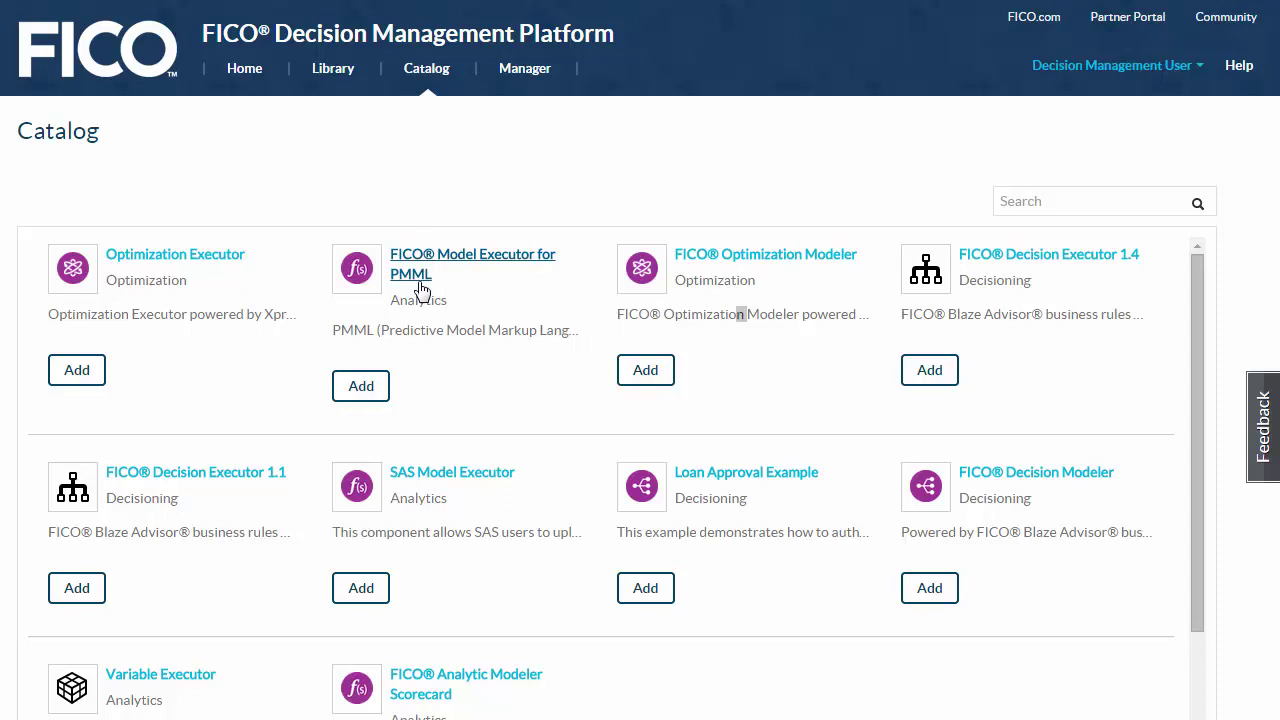
- View the Documentation tab of the FICO® Model Executor for PMML catalog entry
left_click(420, 284)
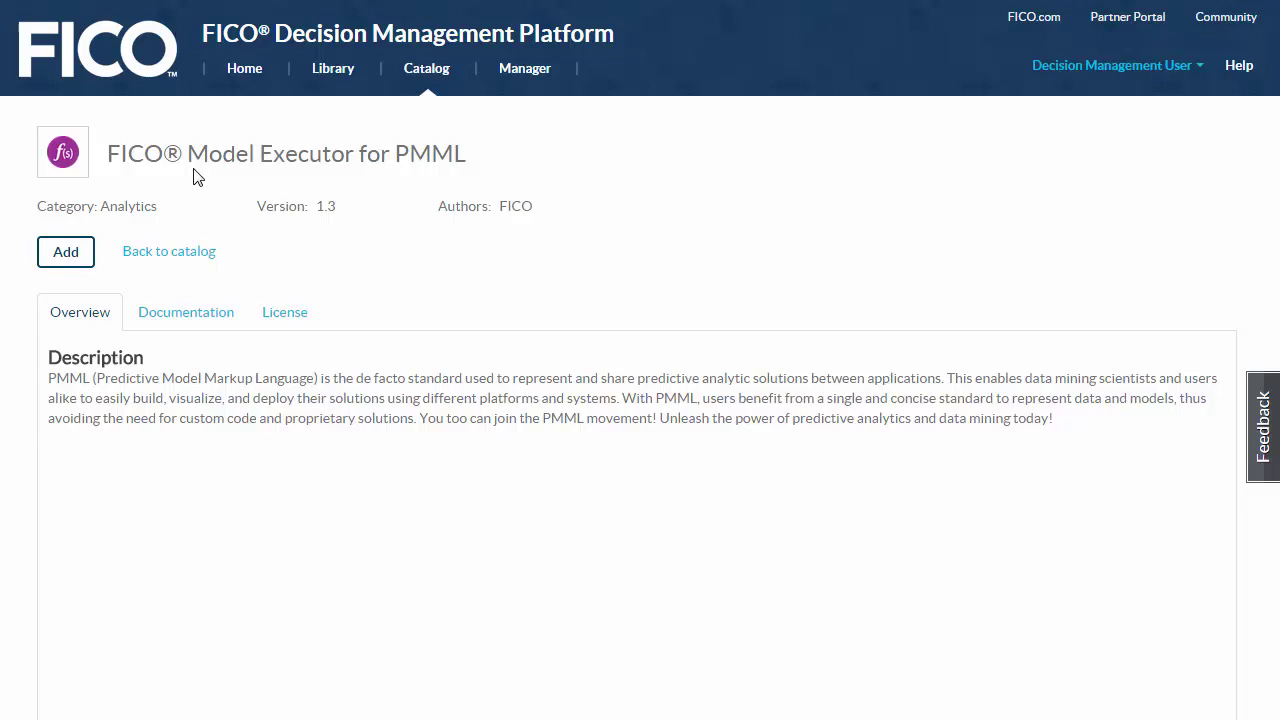
left_click(200, 316)
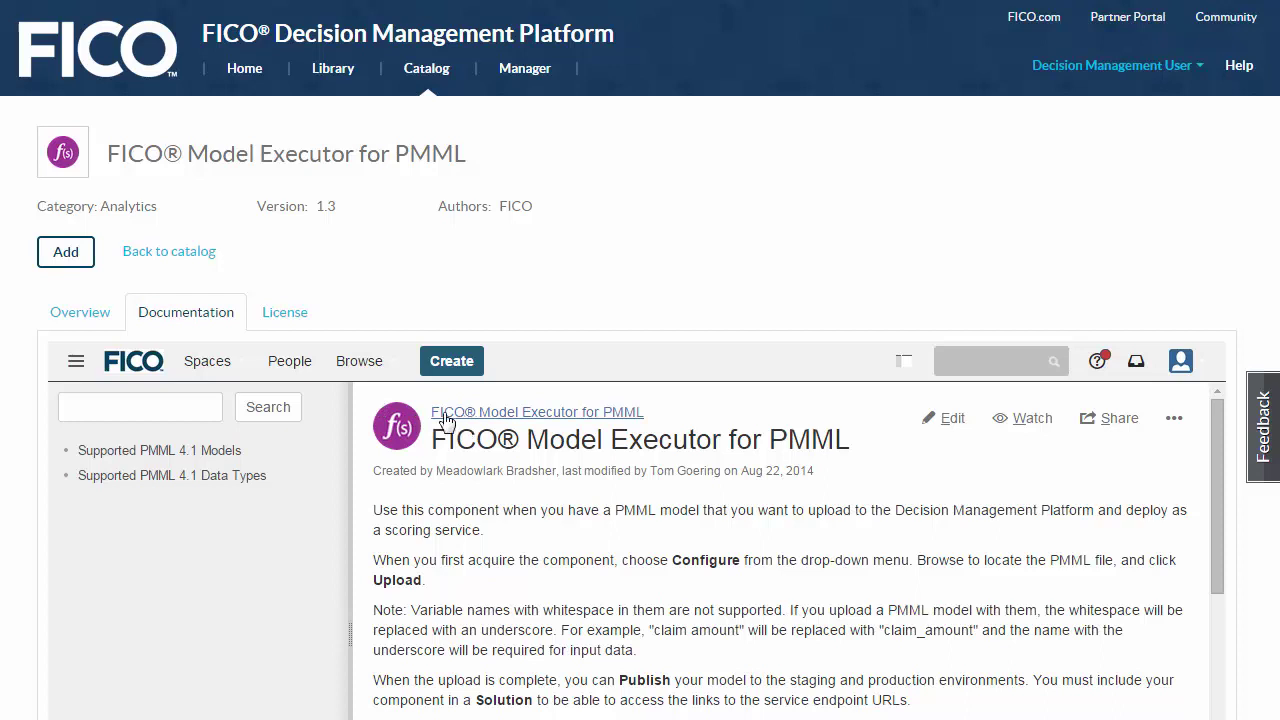
- Add the PMML executor to the library as 'My PMML' with description 'Scoring Component'
left_click(66, 252)
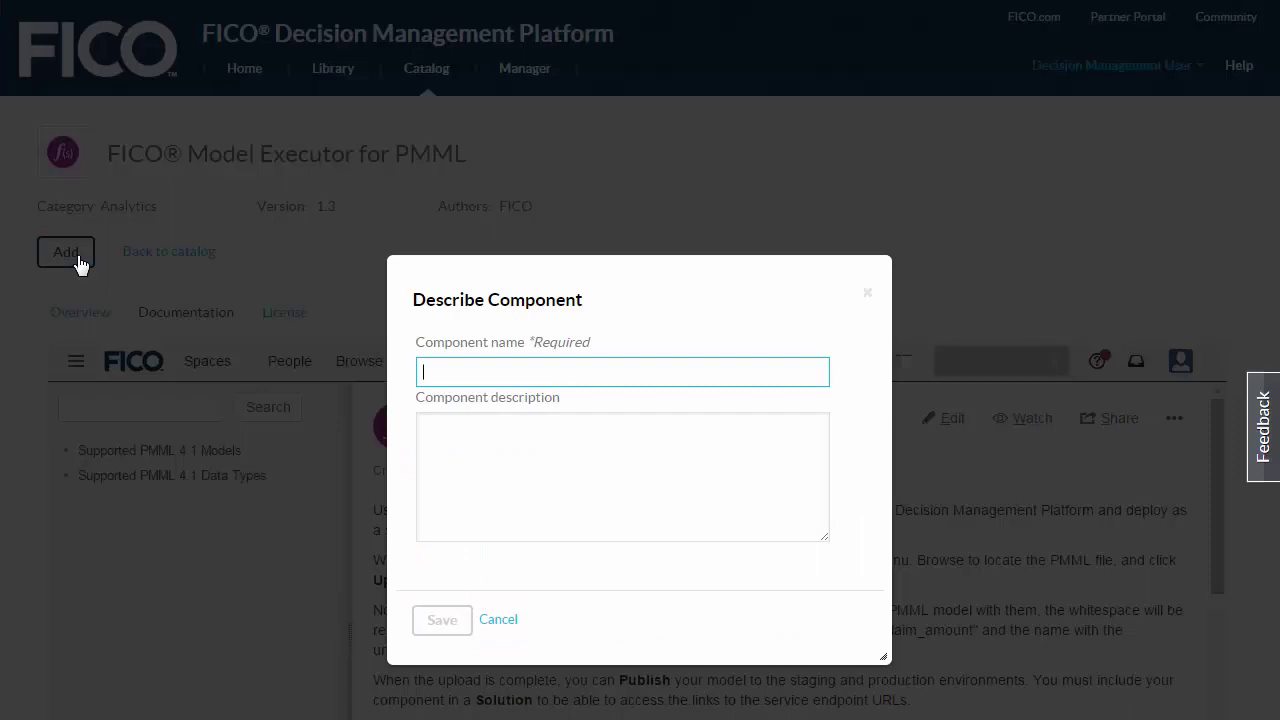
type("M")
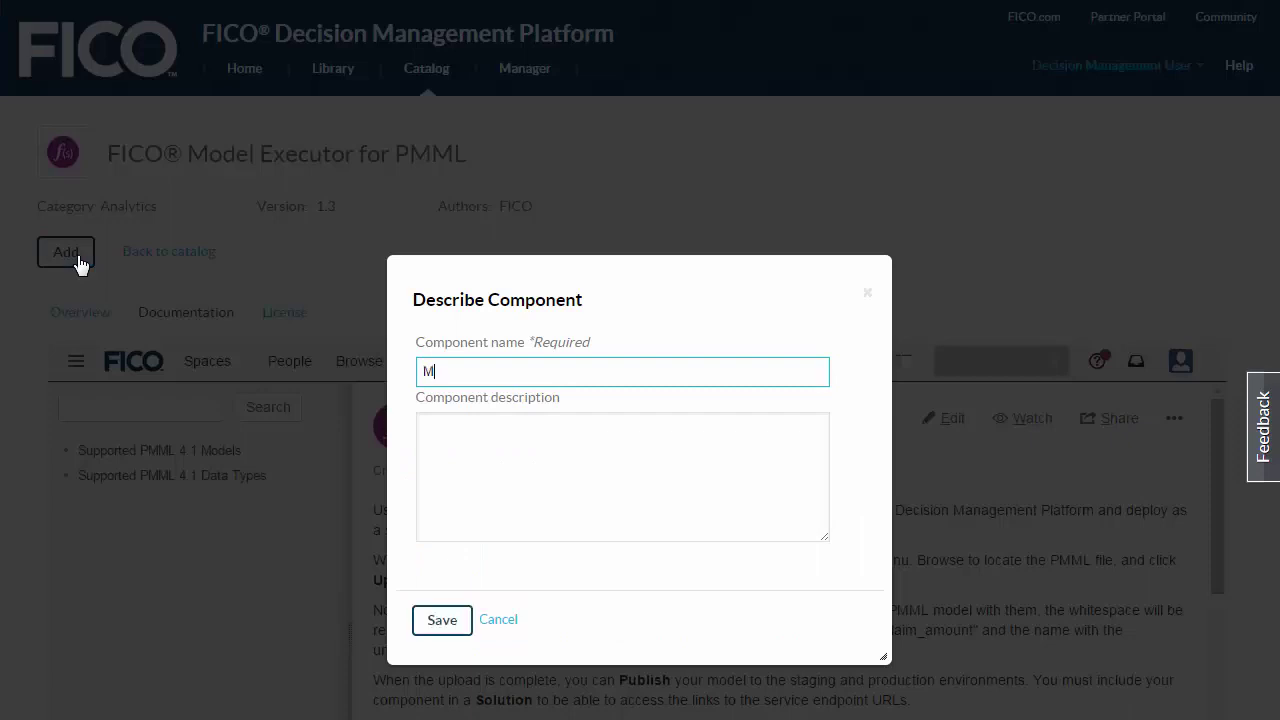
type("y PMML")
left_click(453, 466)
type("Scoring ")
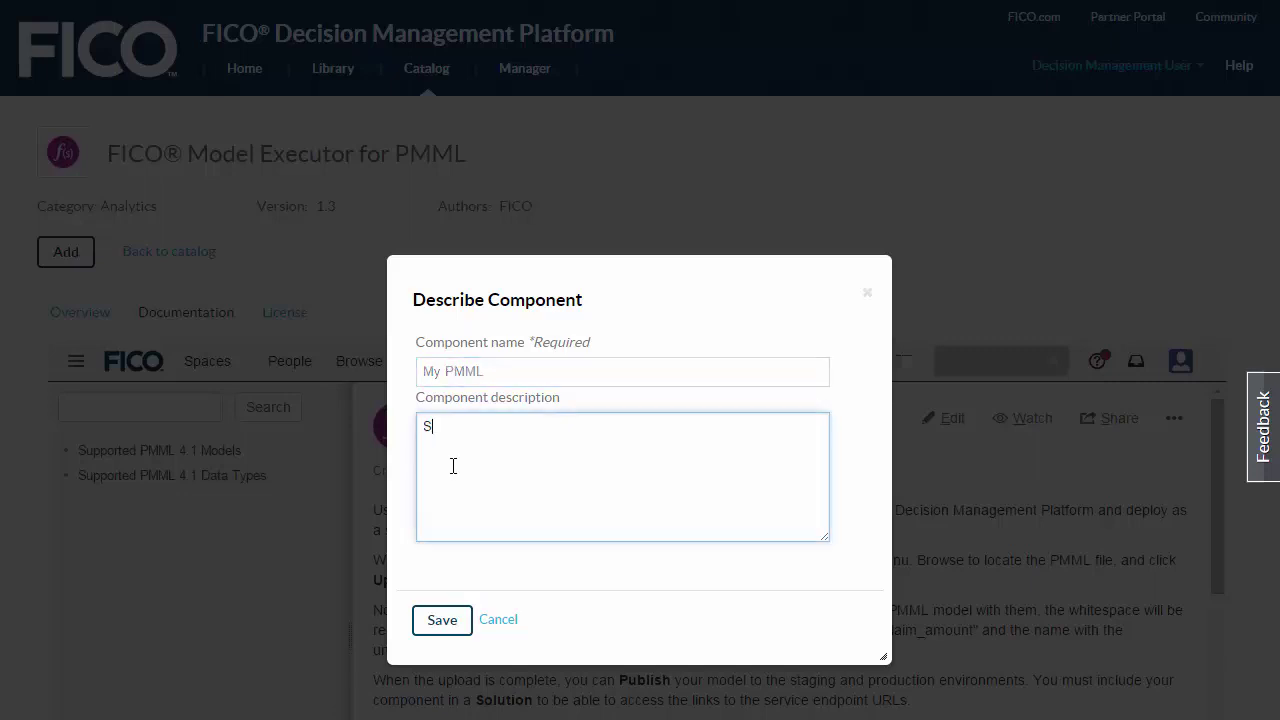
type("Component")
left_click(443, 621)
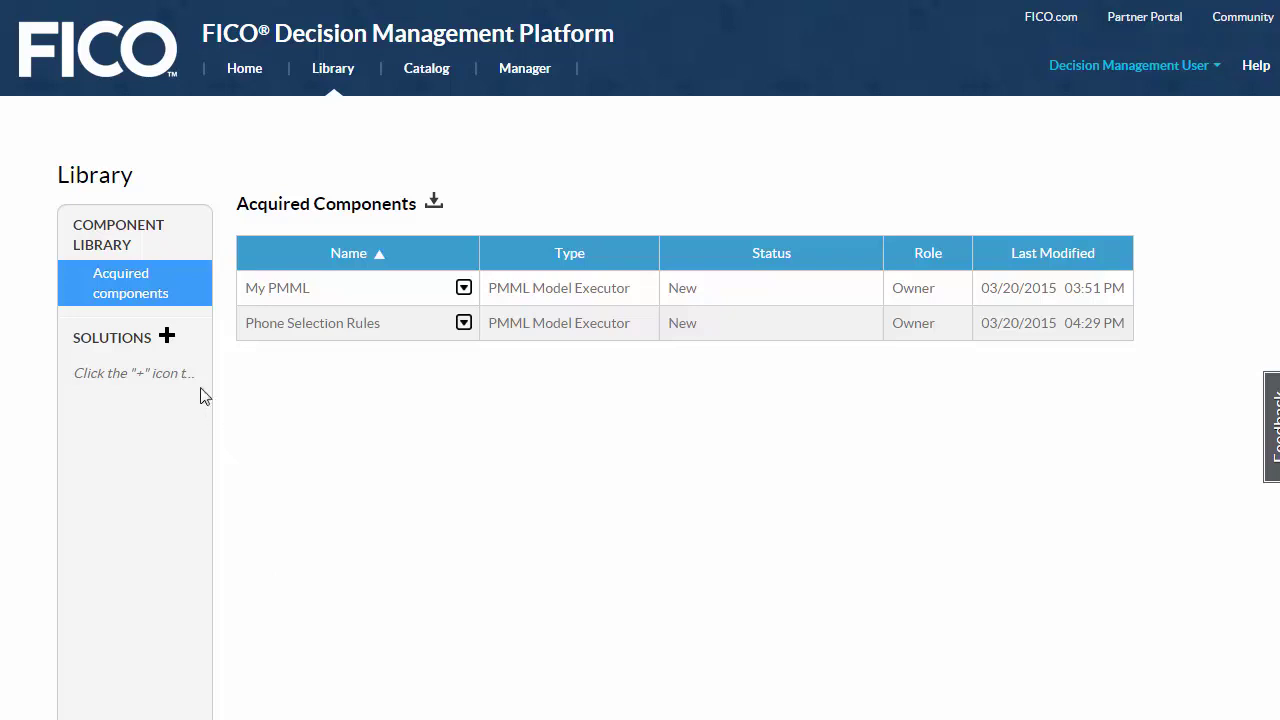
- Create a solution called 'My Solution' and include the My PMML component in it
left_click(167, 338)
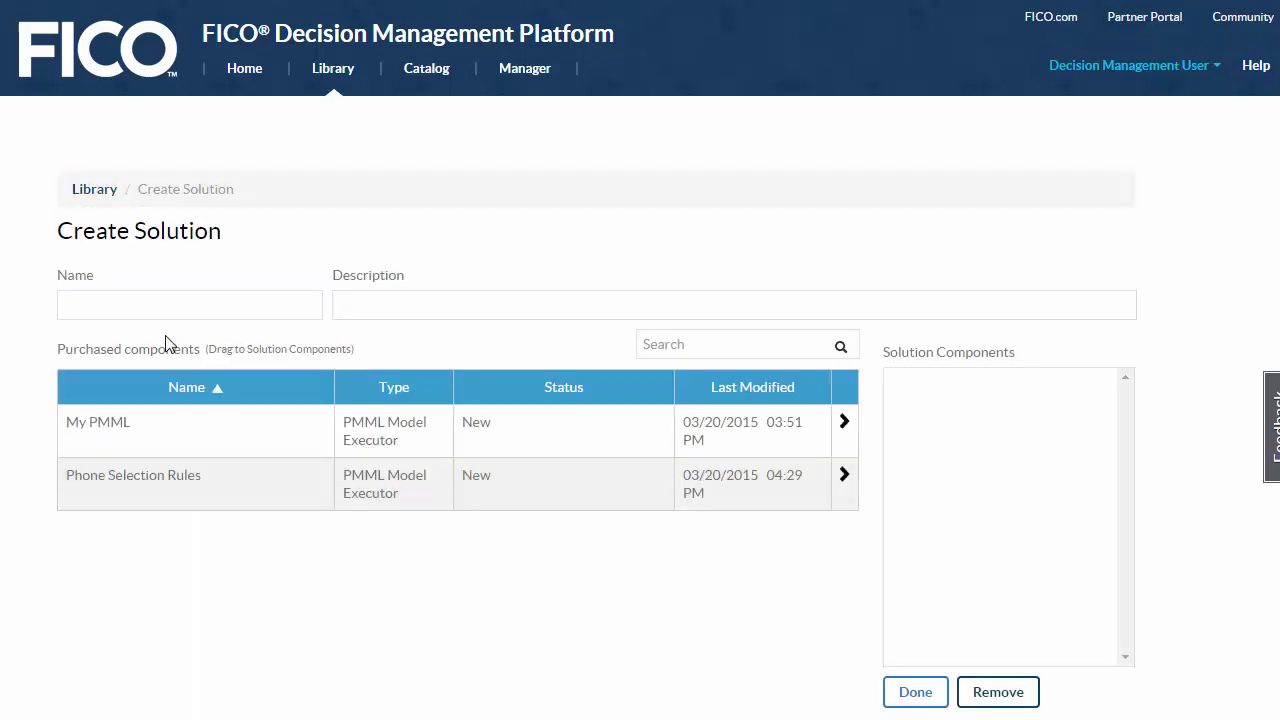
left_click(185, 303)
type("My Solution")
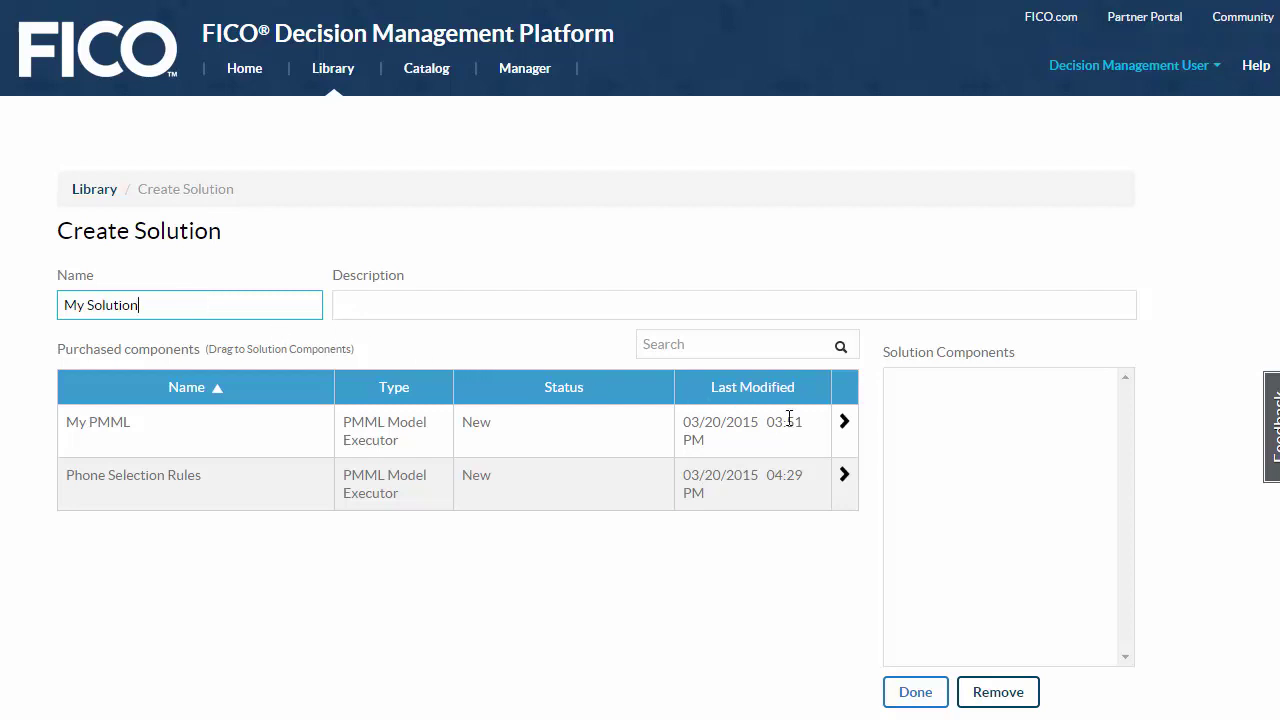
left_click(845, 432)
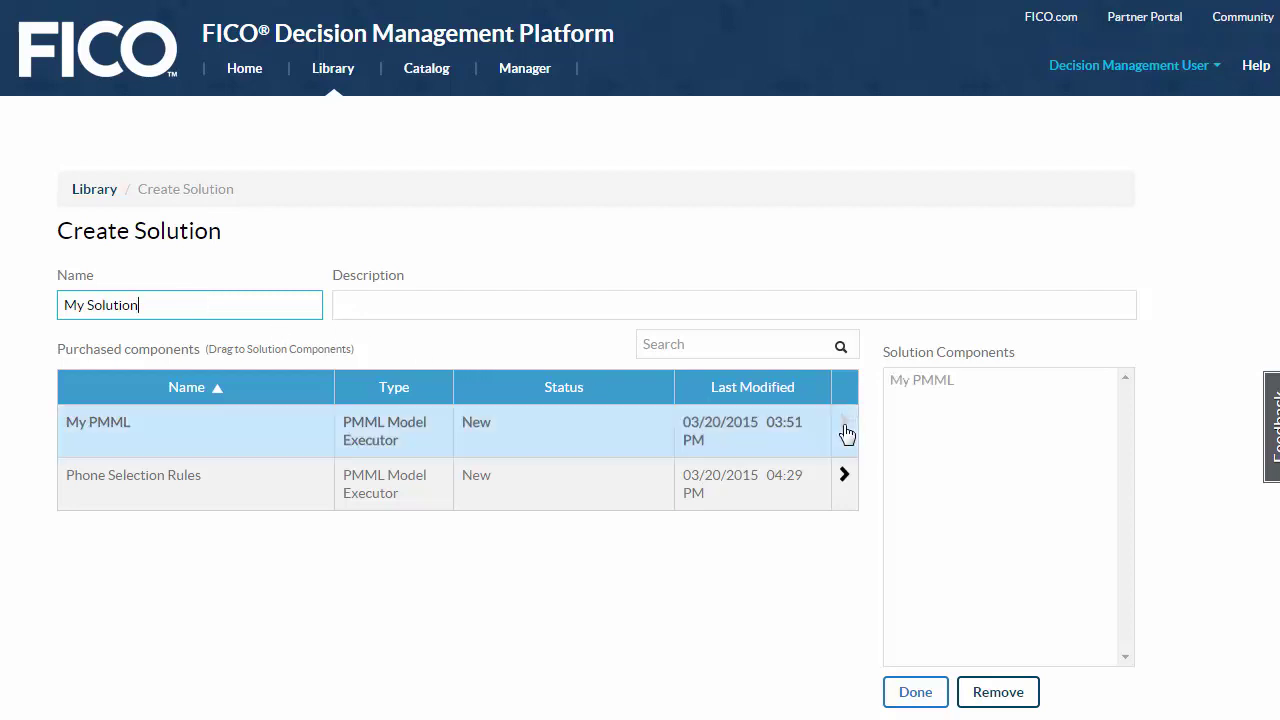
left_click(916, 693)
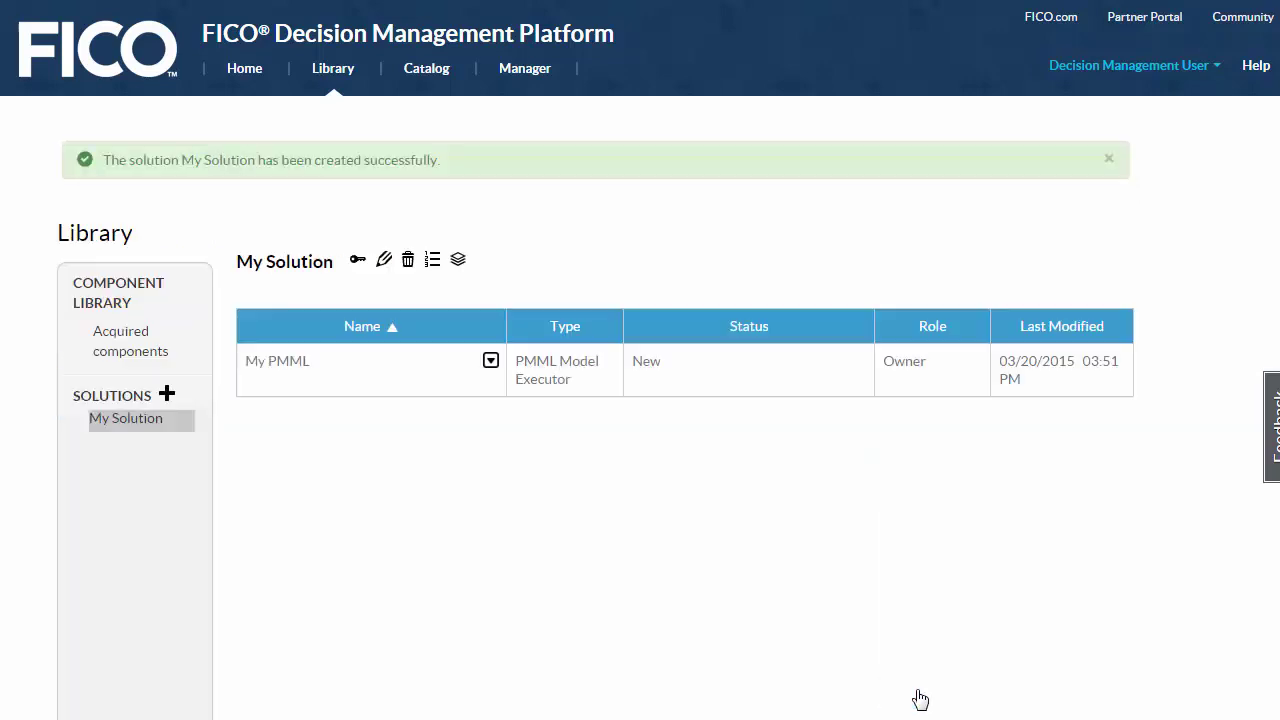
- Upload DemoScorecard.pmml as the model file for My PMML via PMML File Upload
left_click(491, 363)
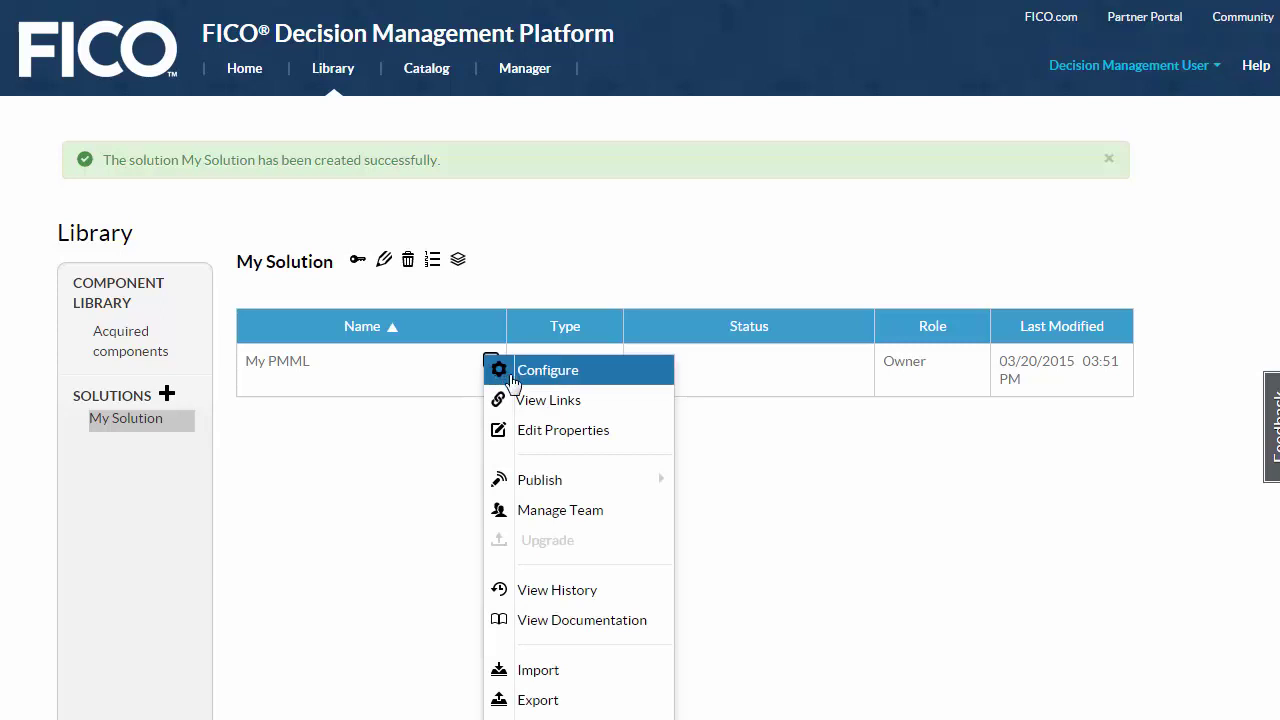
mouse_move(512, 383)
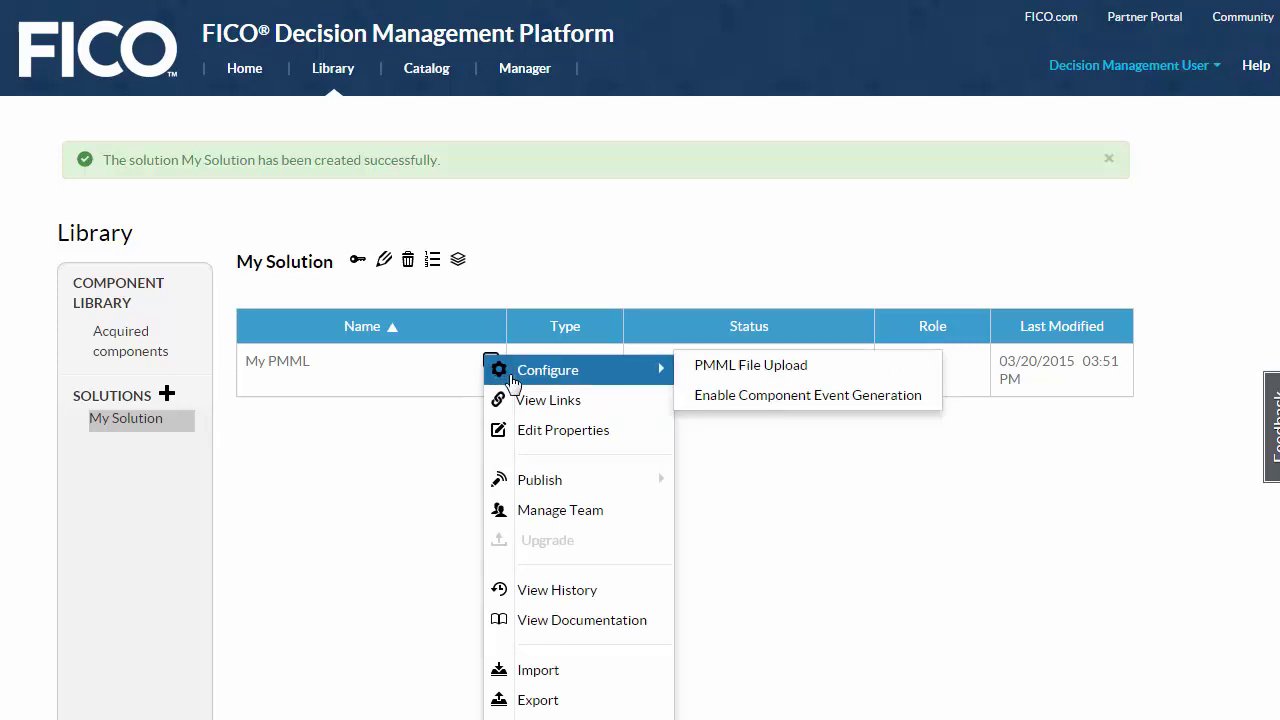
left_click(709, 377)
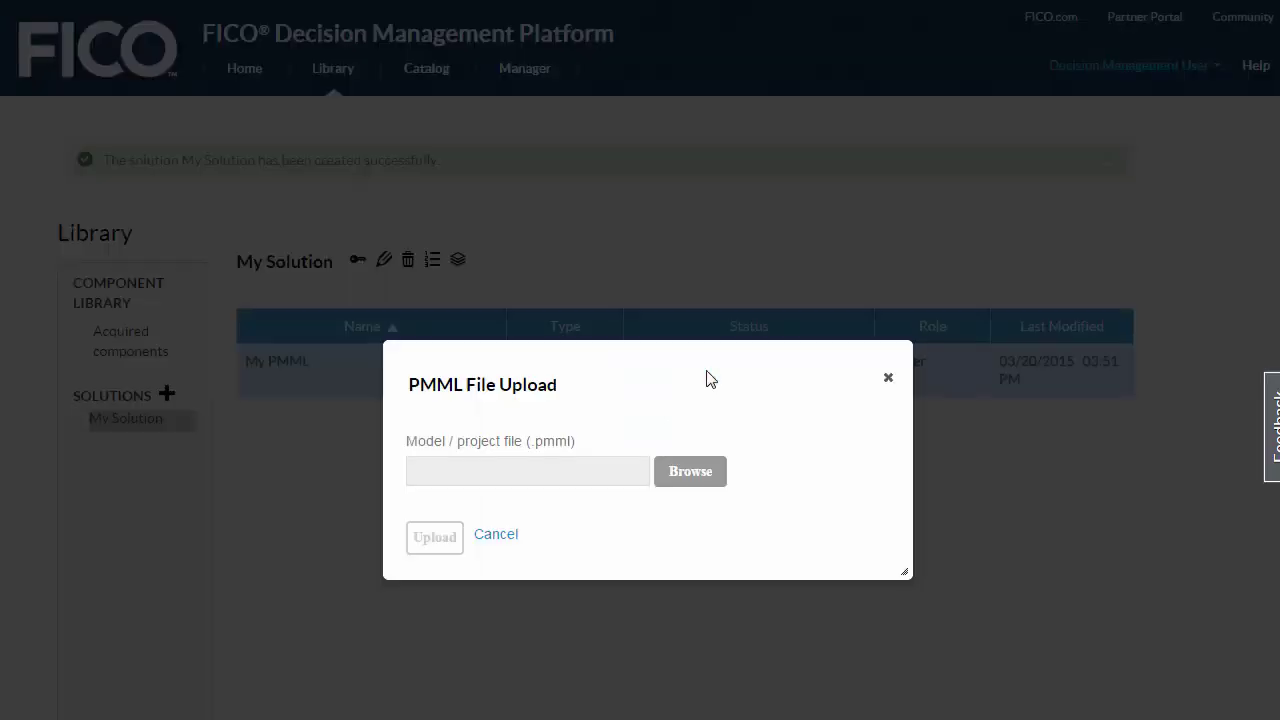
left_click(690, 471)
left_click(248, 88)
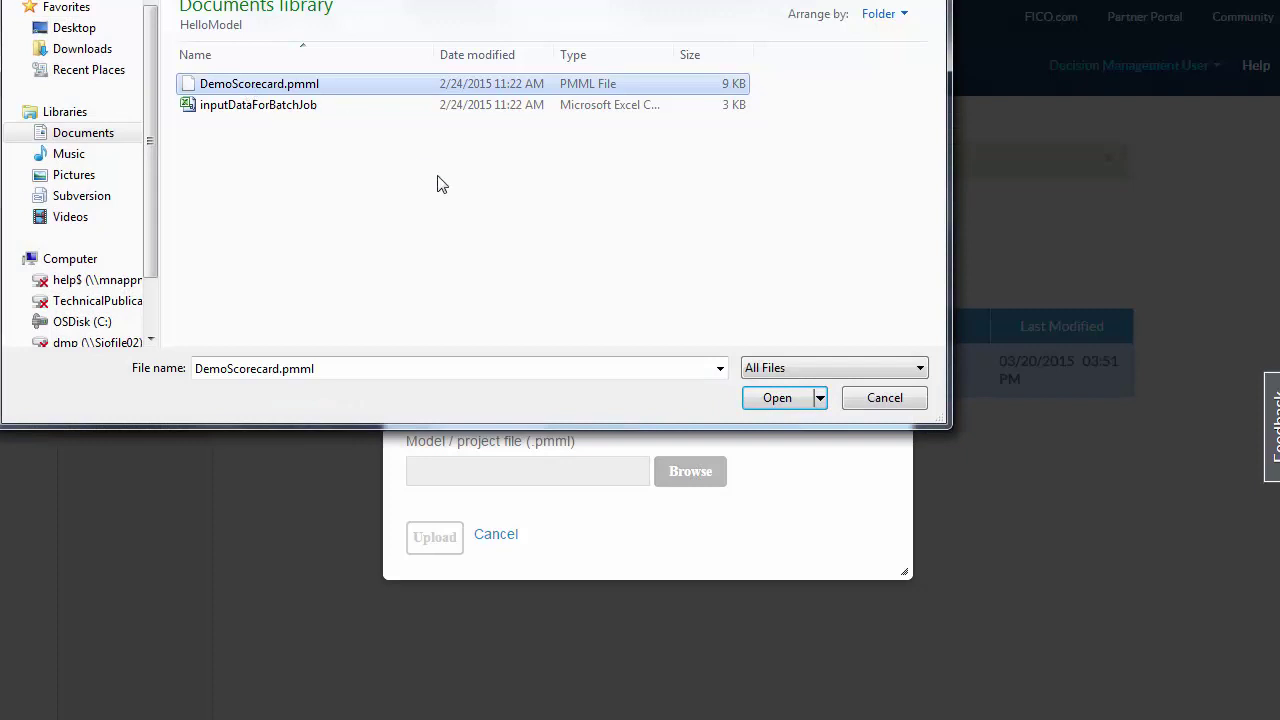
left_click(769, 399)
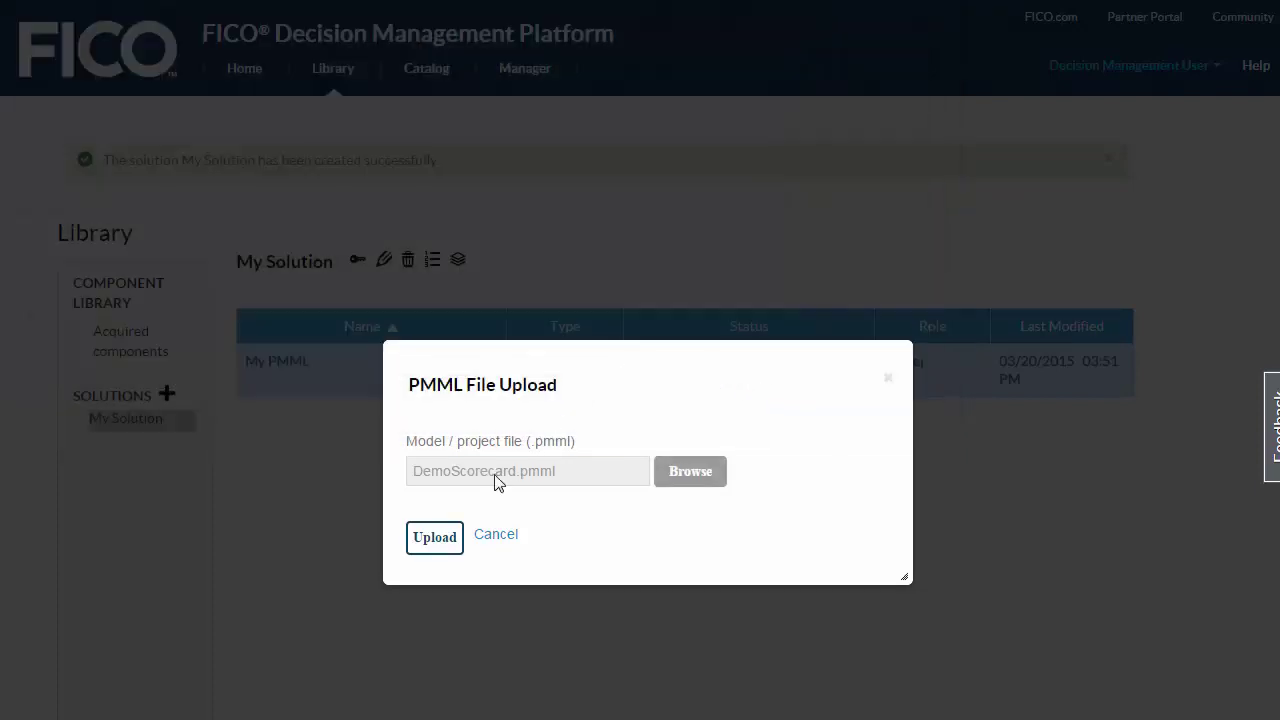
left_click(440, 545)
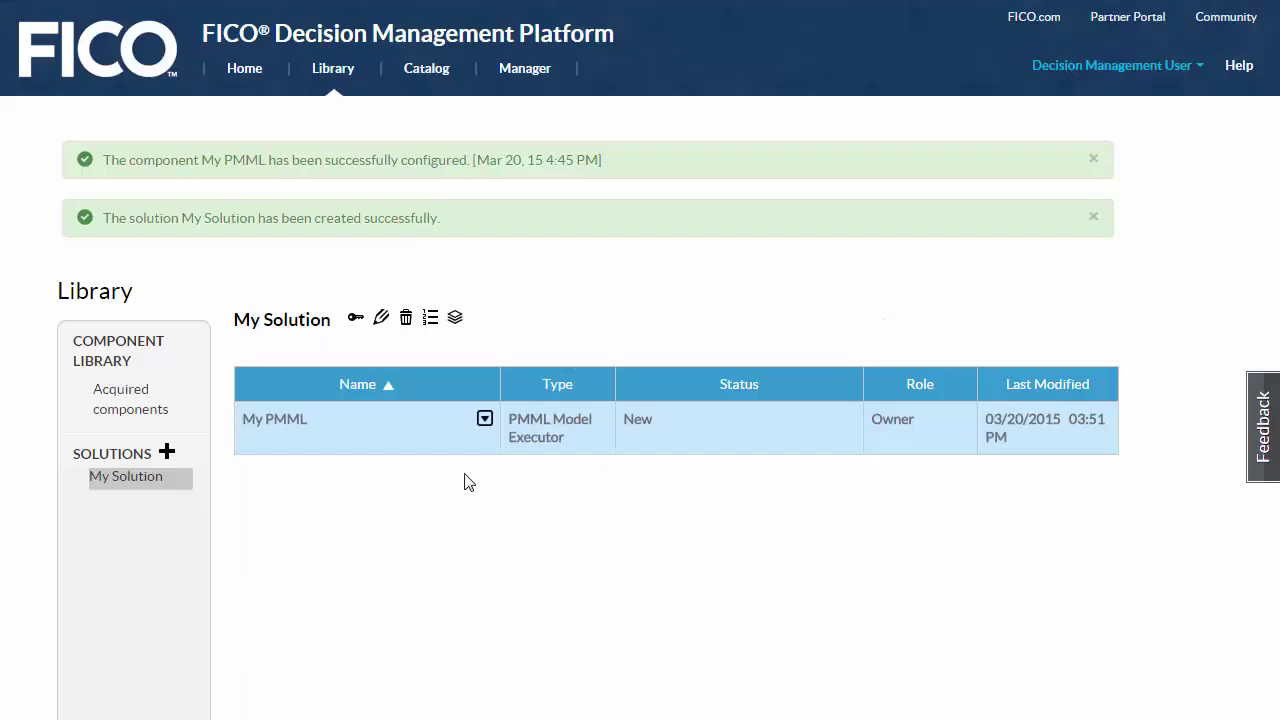
- Submit My PMML through Publish > Submit, creating its staging environment
left_click(485, 421)
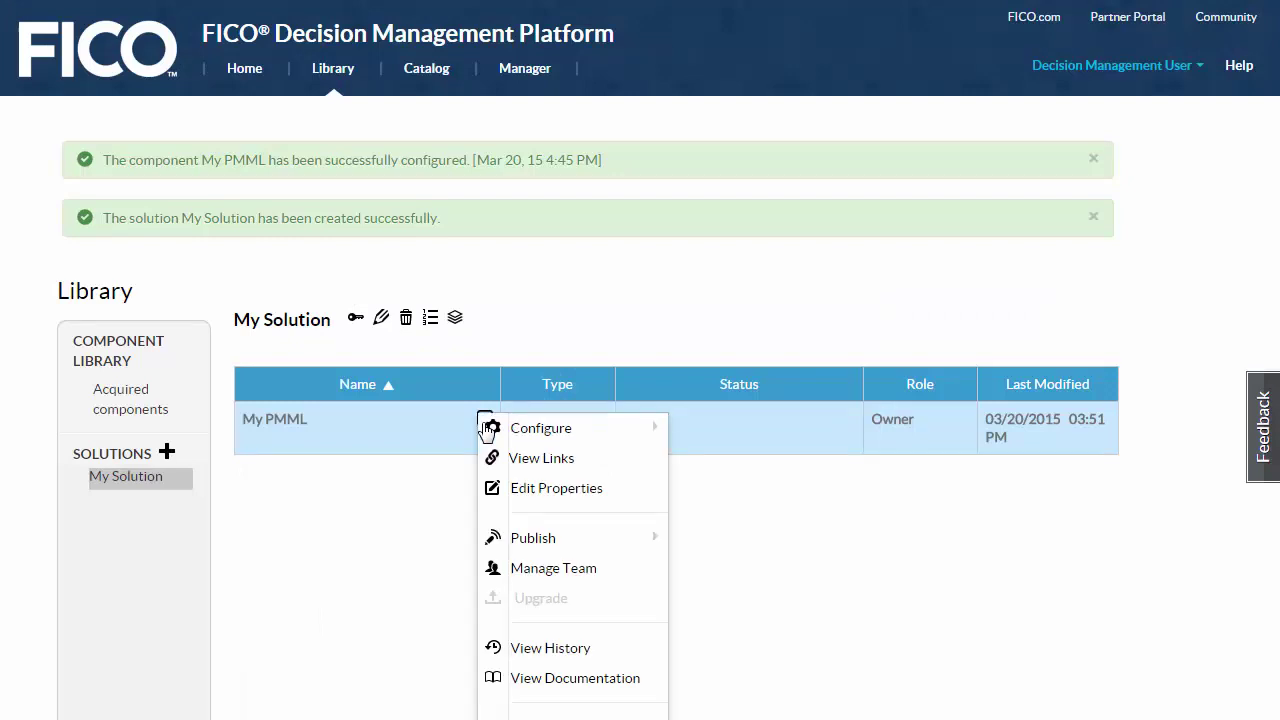
mouse_move(558, 535)
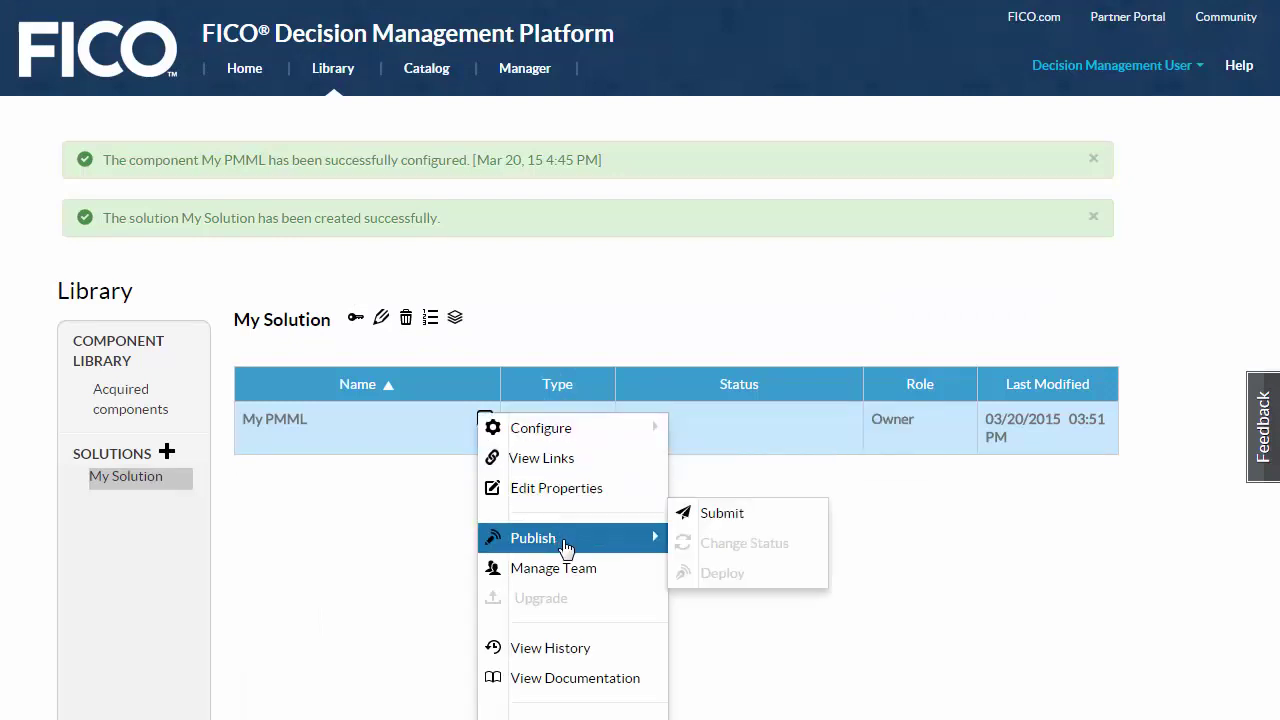
left_click(708, 524)
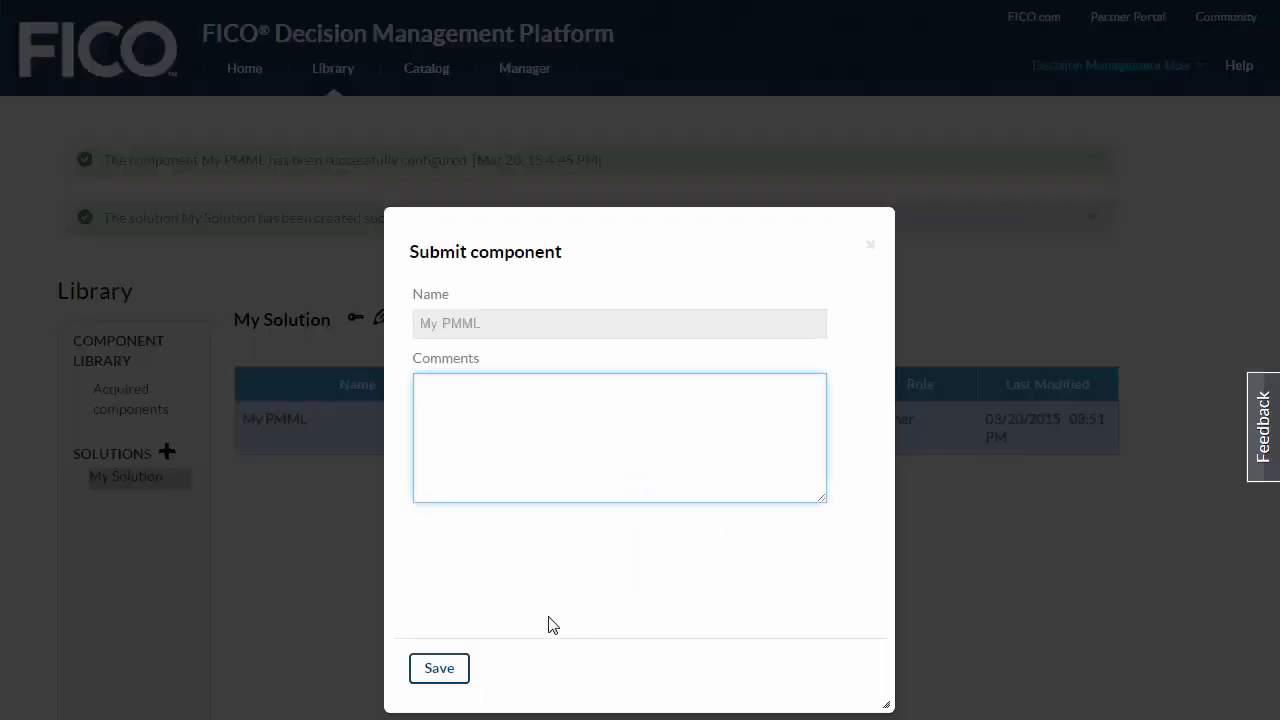
left_click(440, 668)
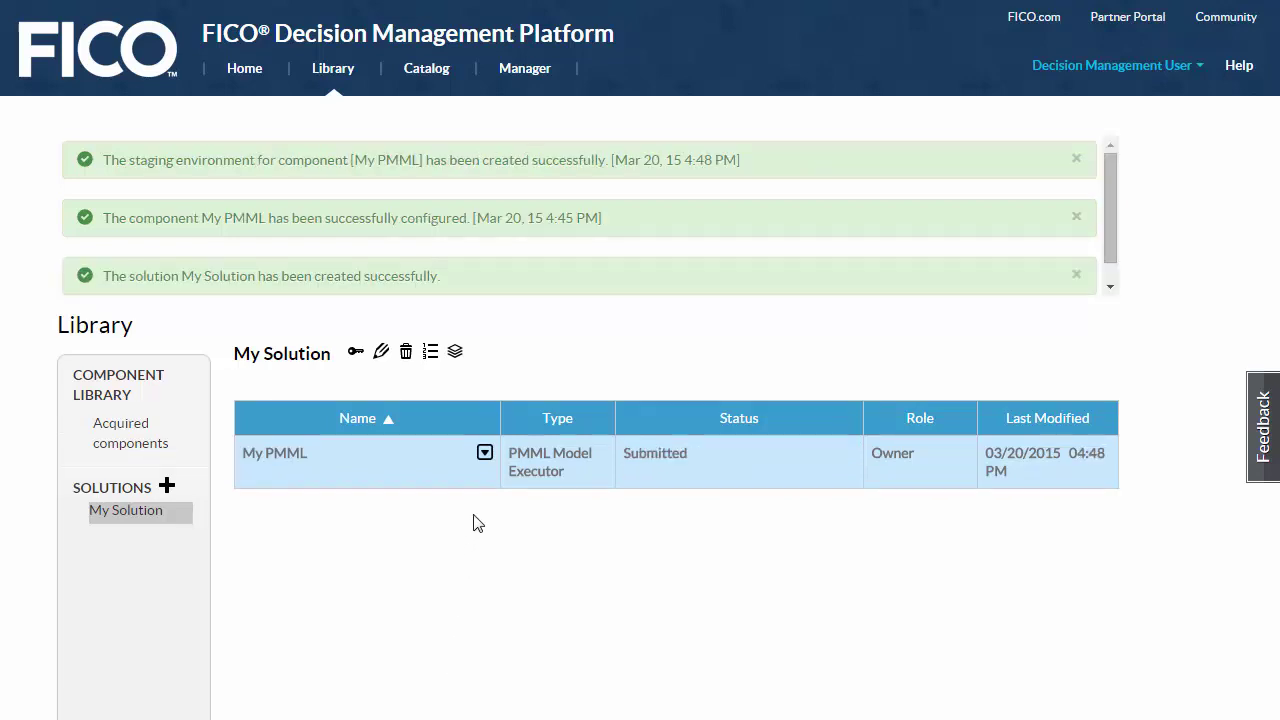
- Change My PMML's status to Approved with the comment 'Approved'
left_click(484, 453)
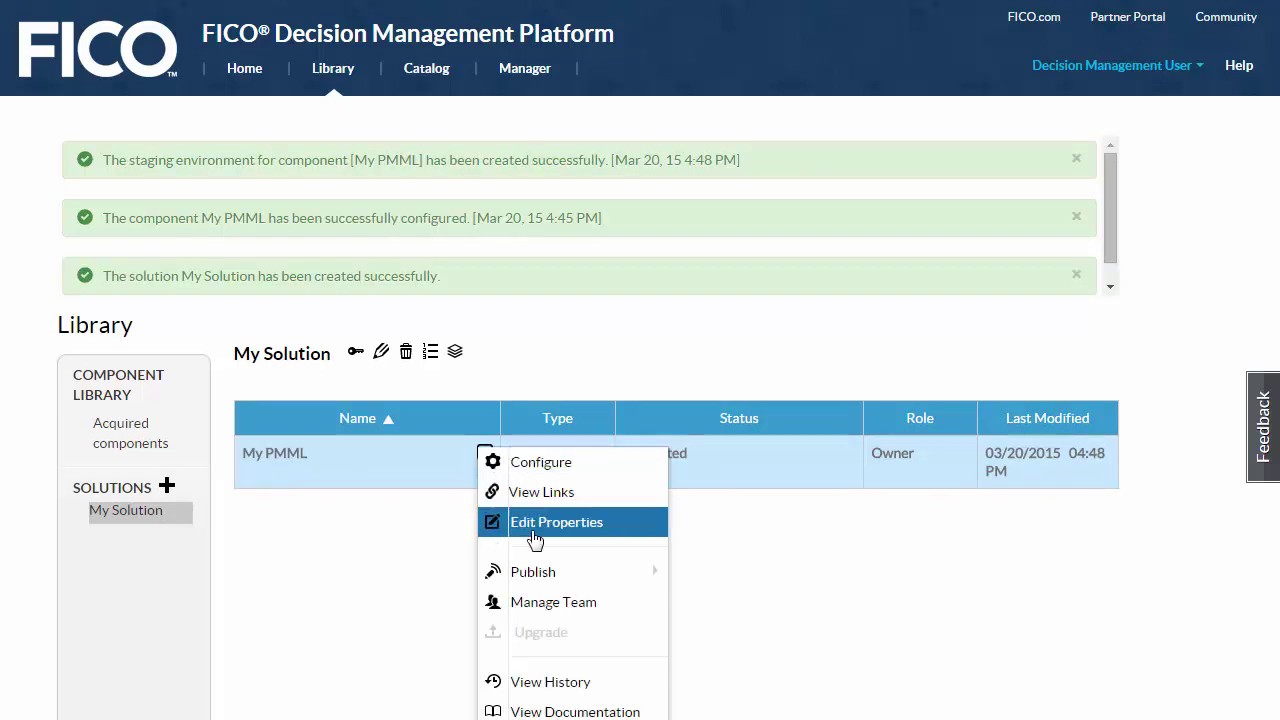
mouse_move(551, 574)
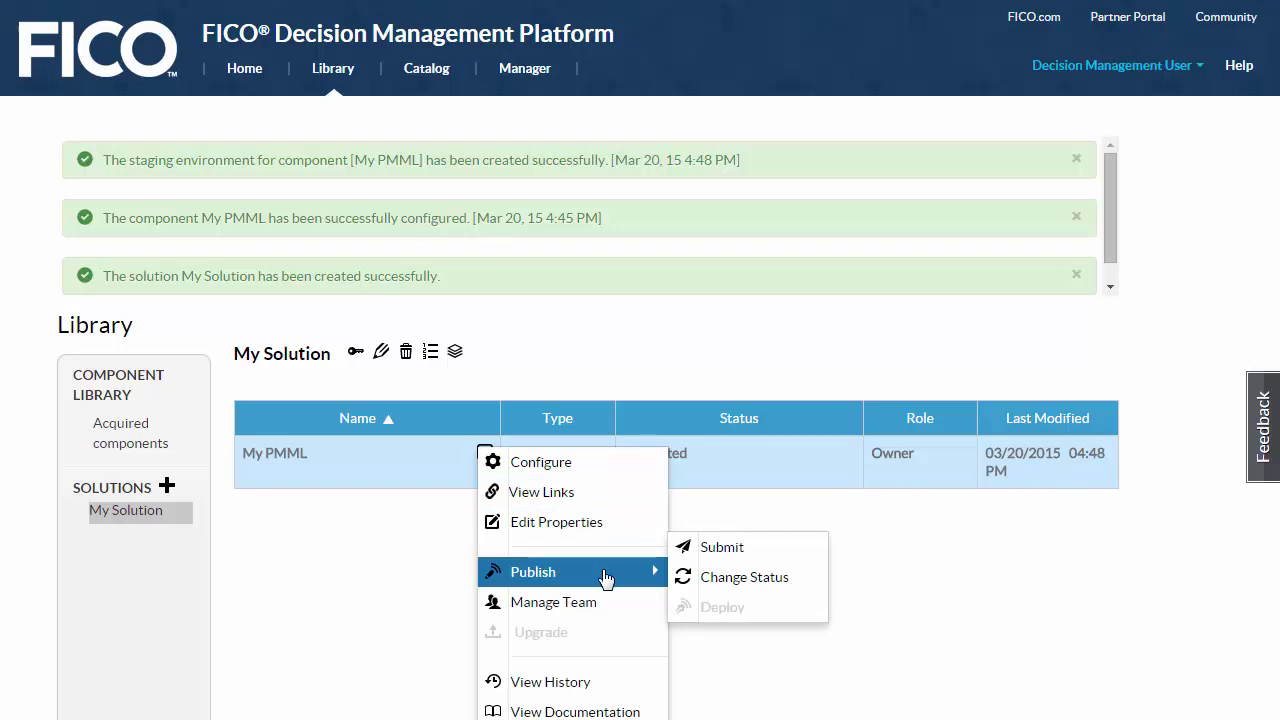
left_click(713, 589)
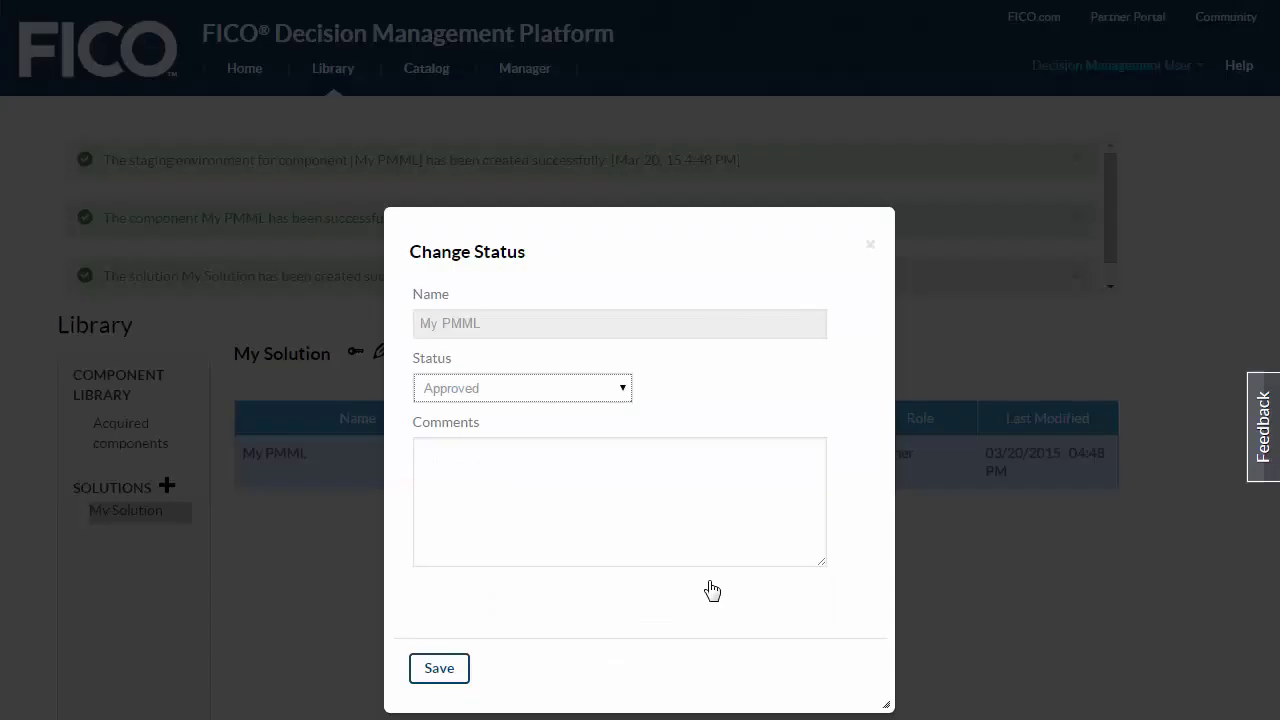
left_click(643, 503)
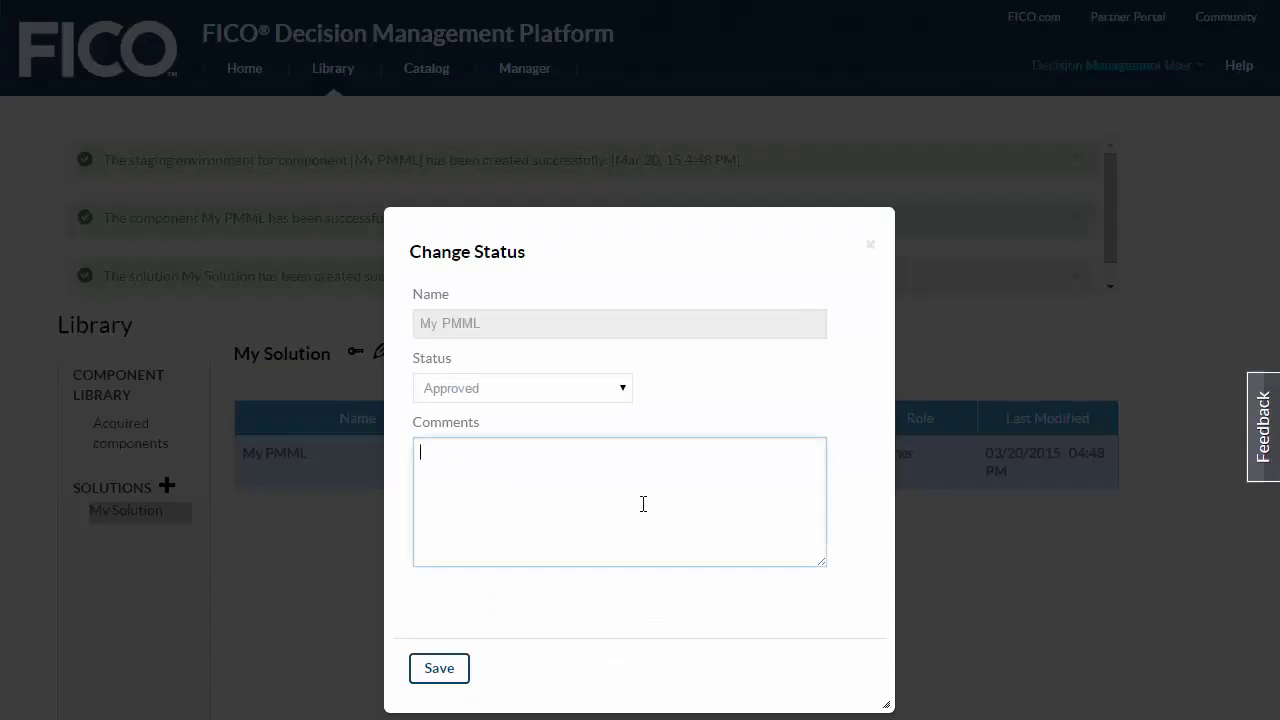
type("Appr")
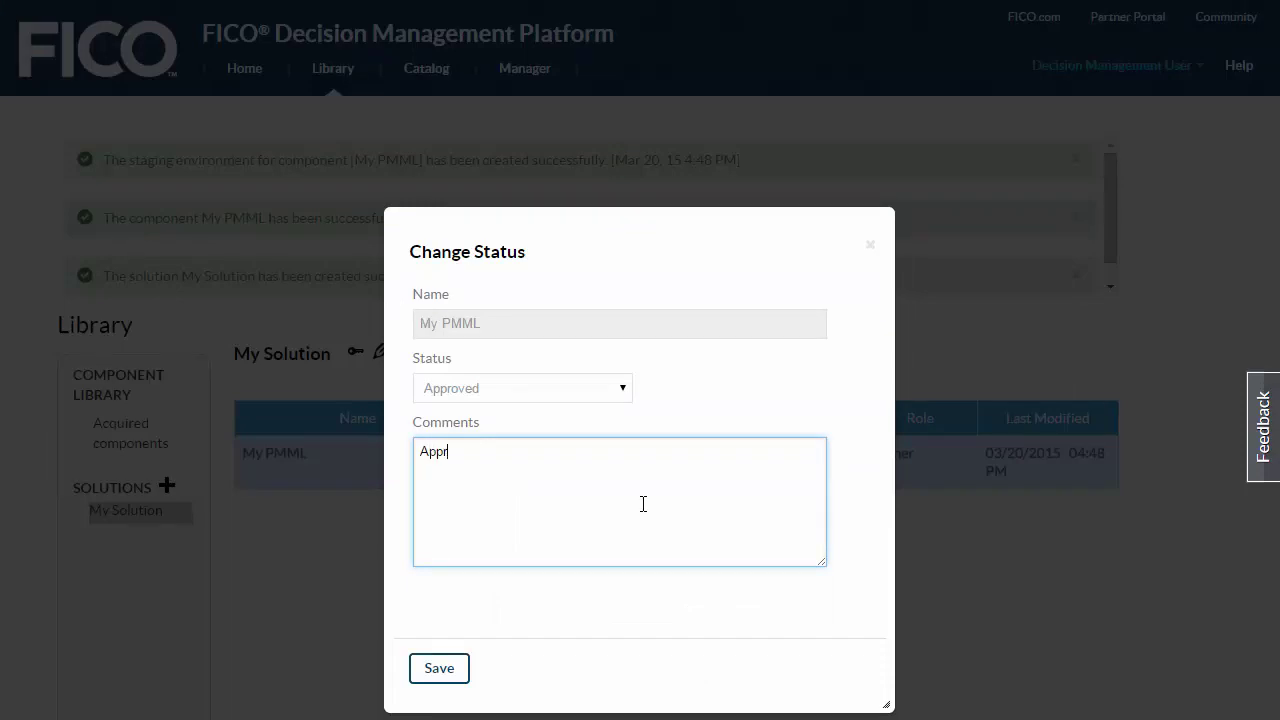
type("oved")
left_click(443, 670)
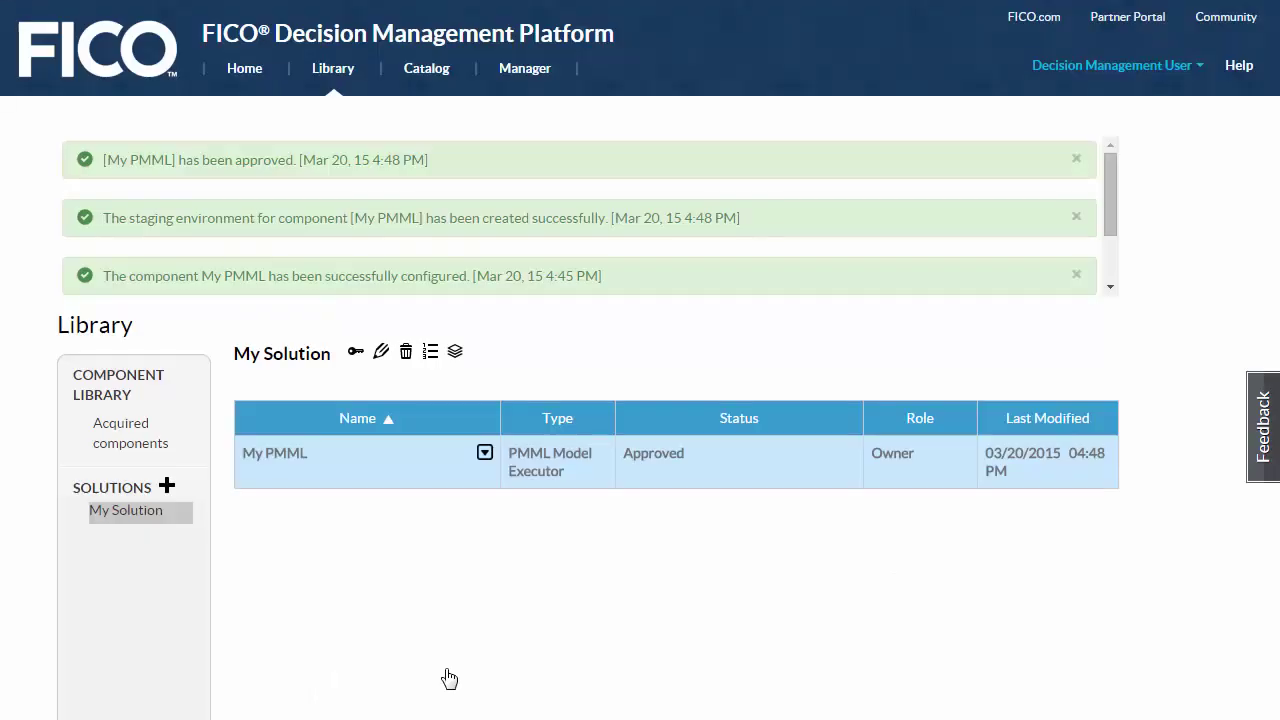
- Deploy My PMML to production through Publish > Deploy, making it Published
left_click(485, 455)
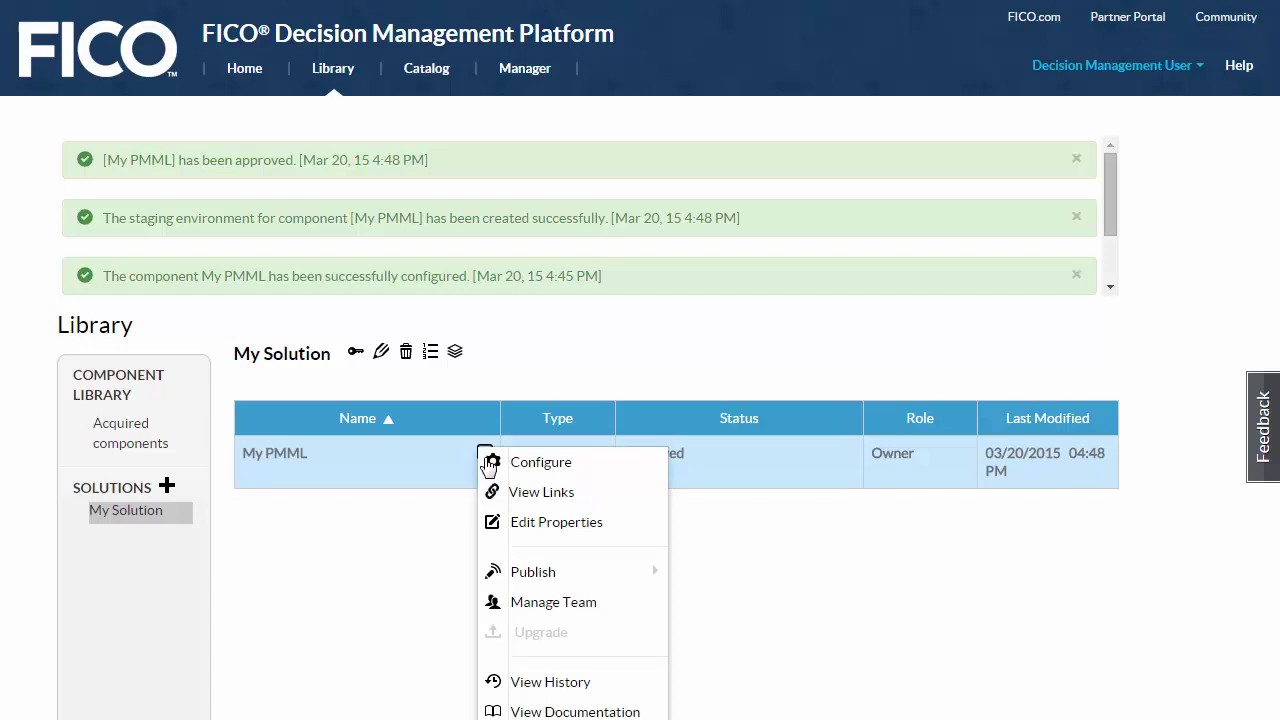
mouse_move(543, 571)
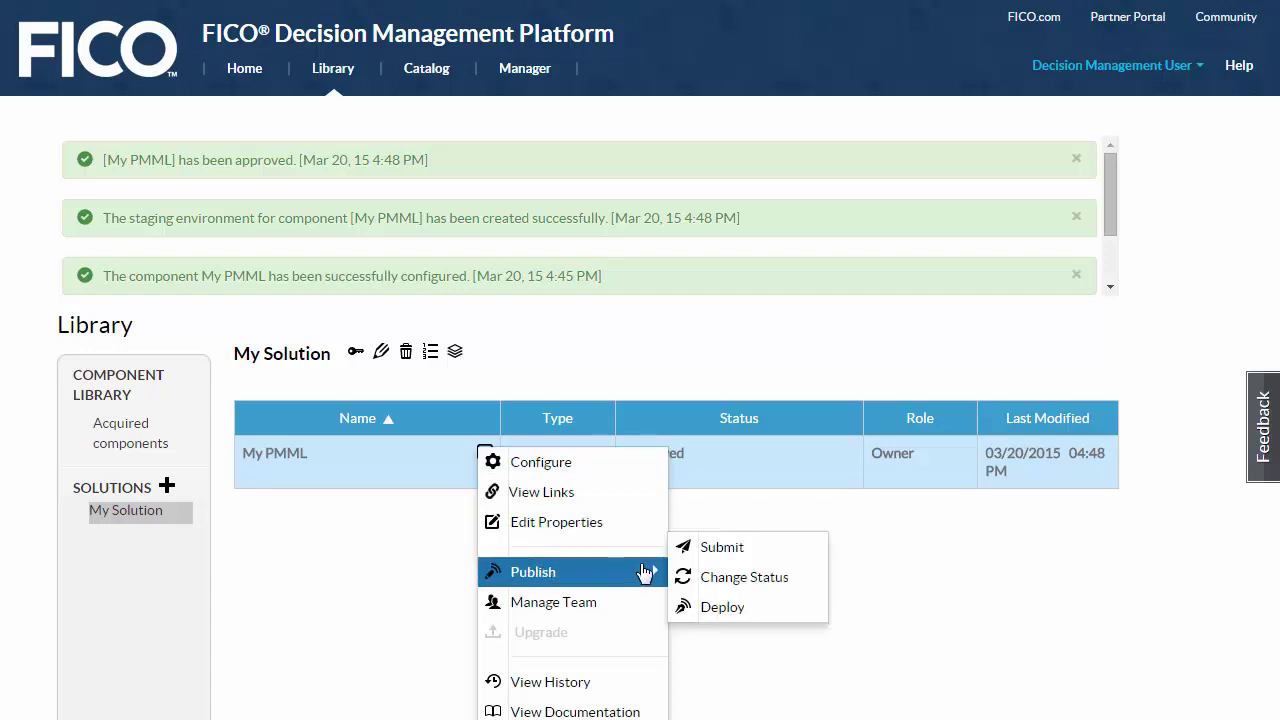
left_click(709, 610)
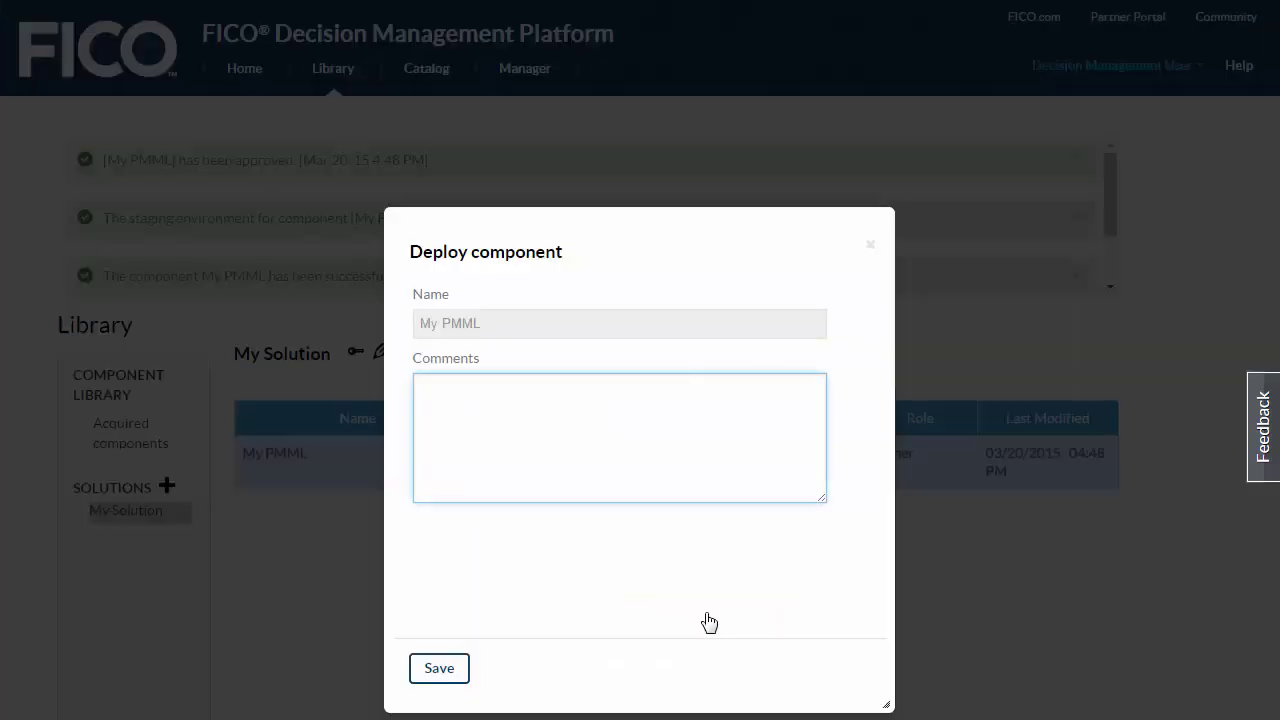
left_click(439, 668)
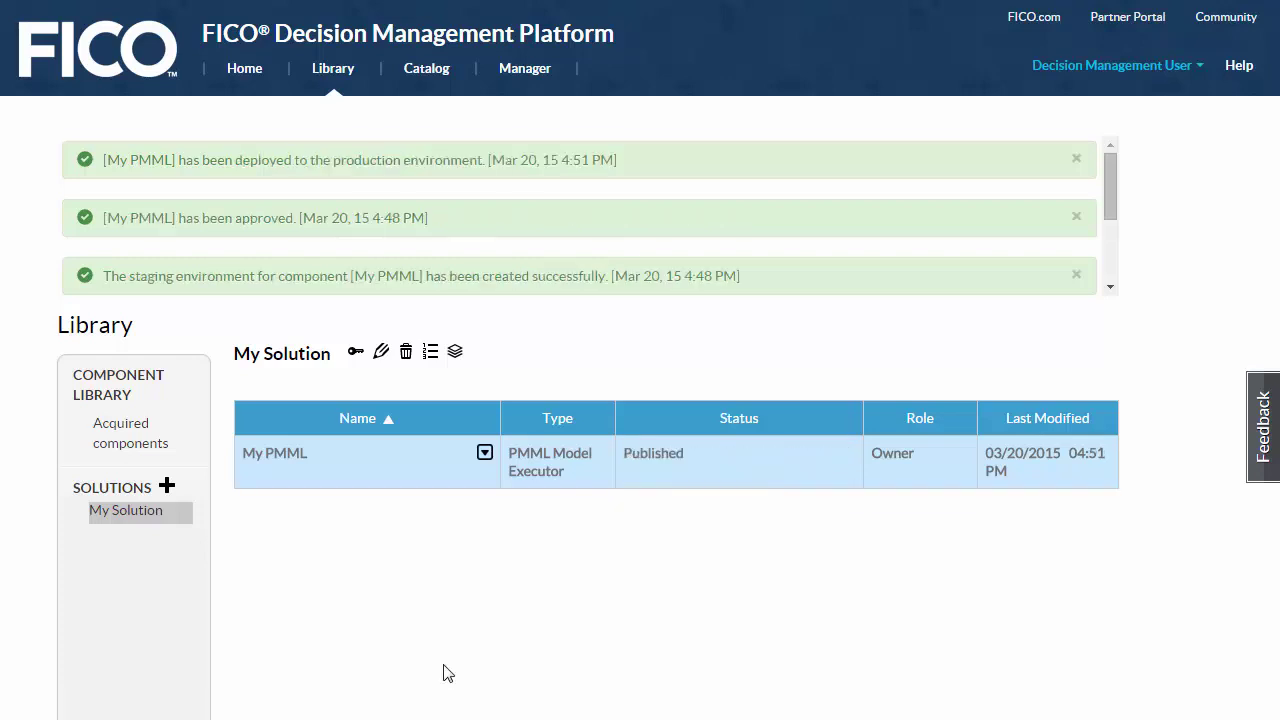
- View My PMML's Execution SOAP and REST links and open the Environment list
left_click(485, 455)
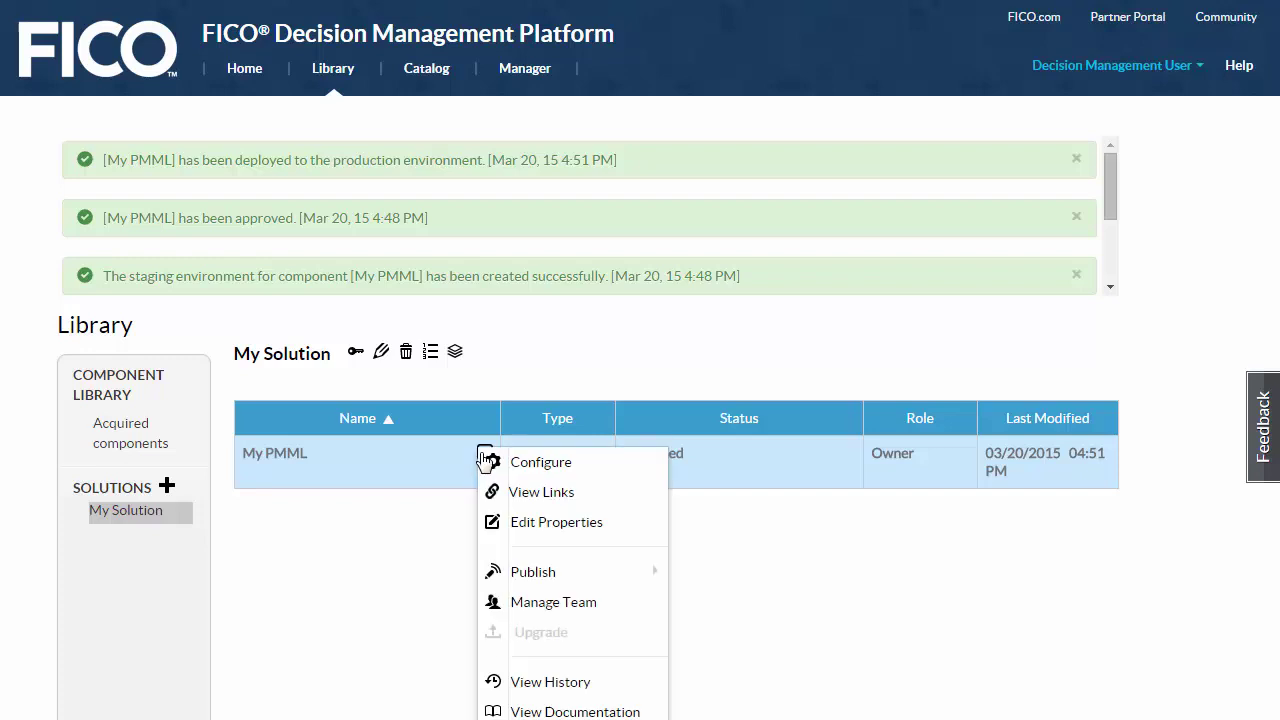
left_click(497, 494)
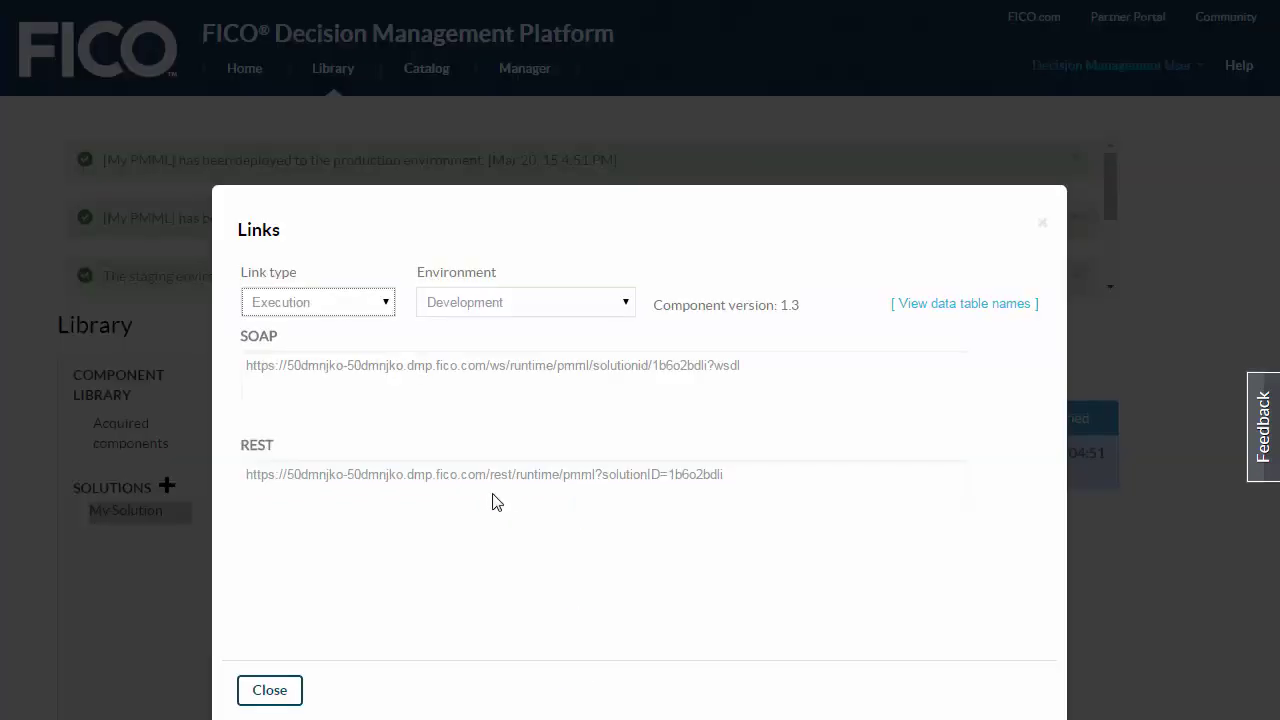
left_click(387, 305)
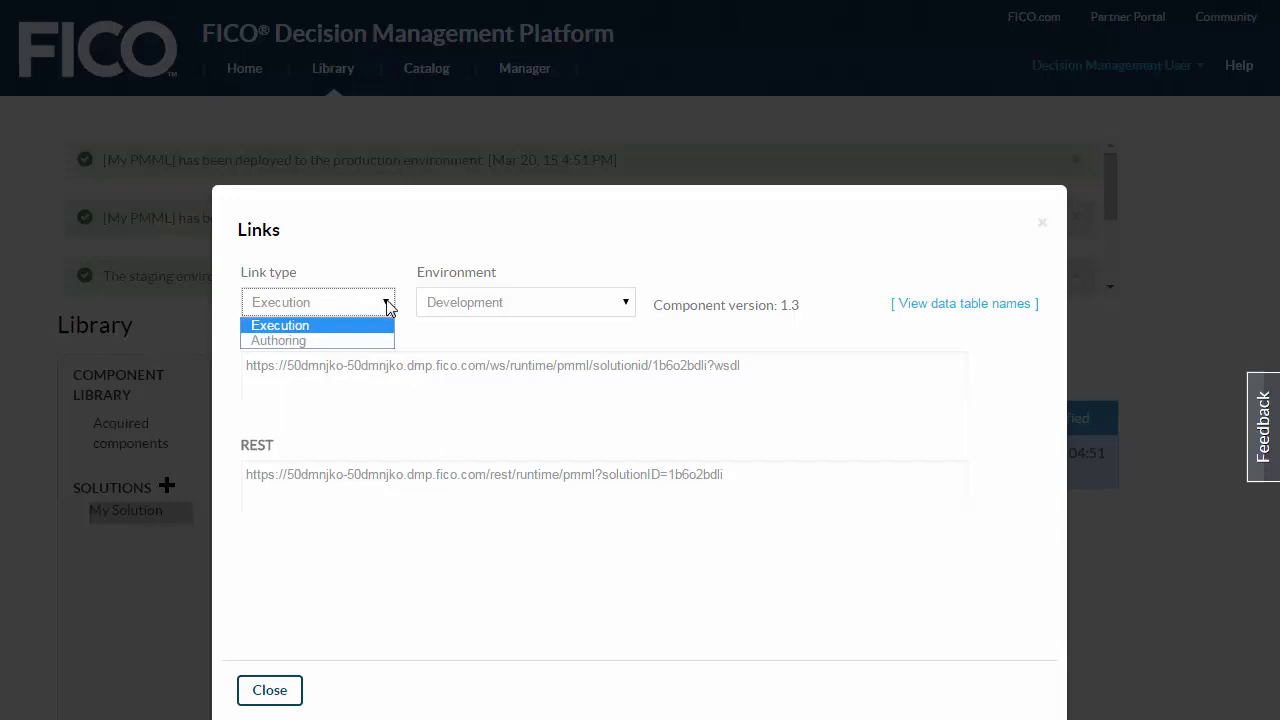
left_click(387, 305)
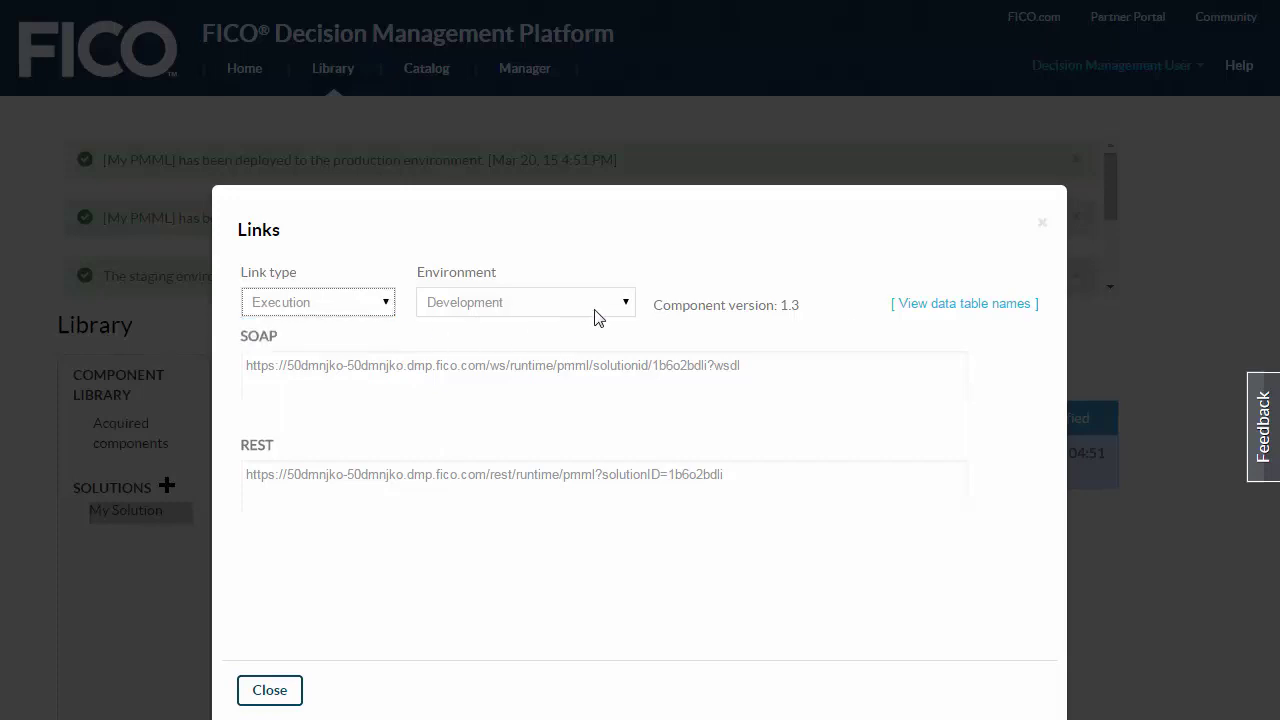
left_click(627, 305)
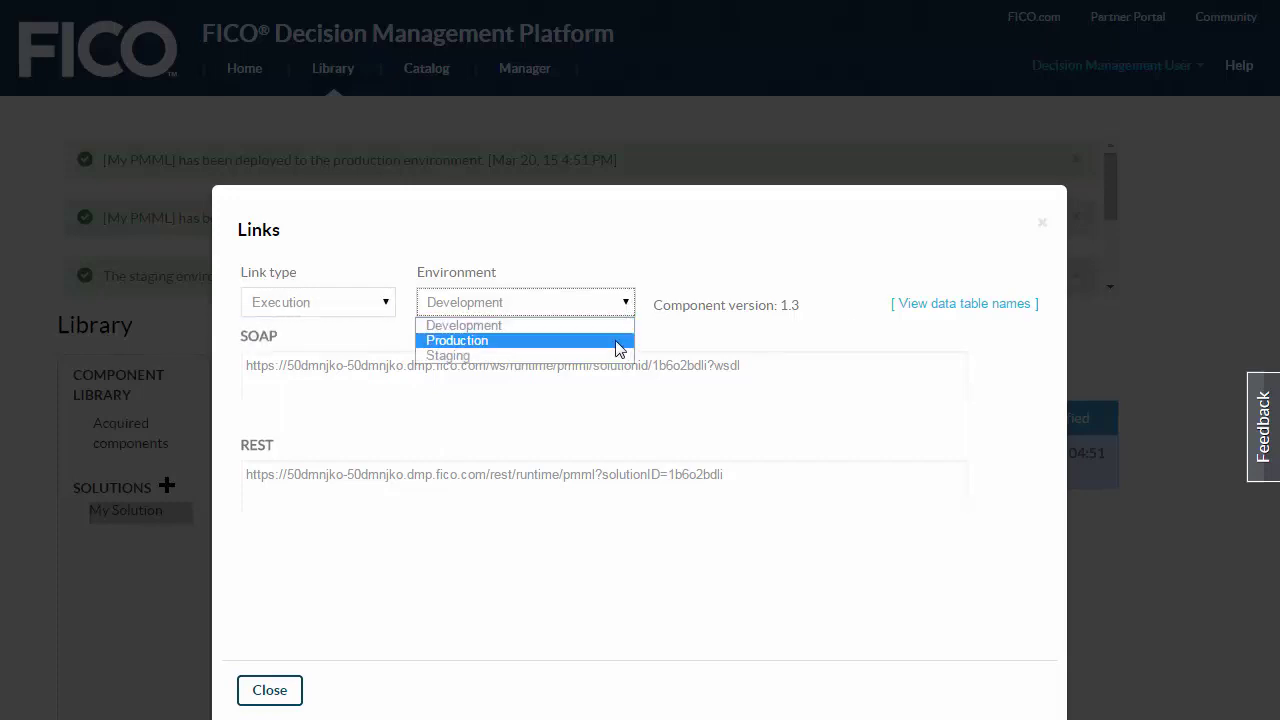